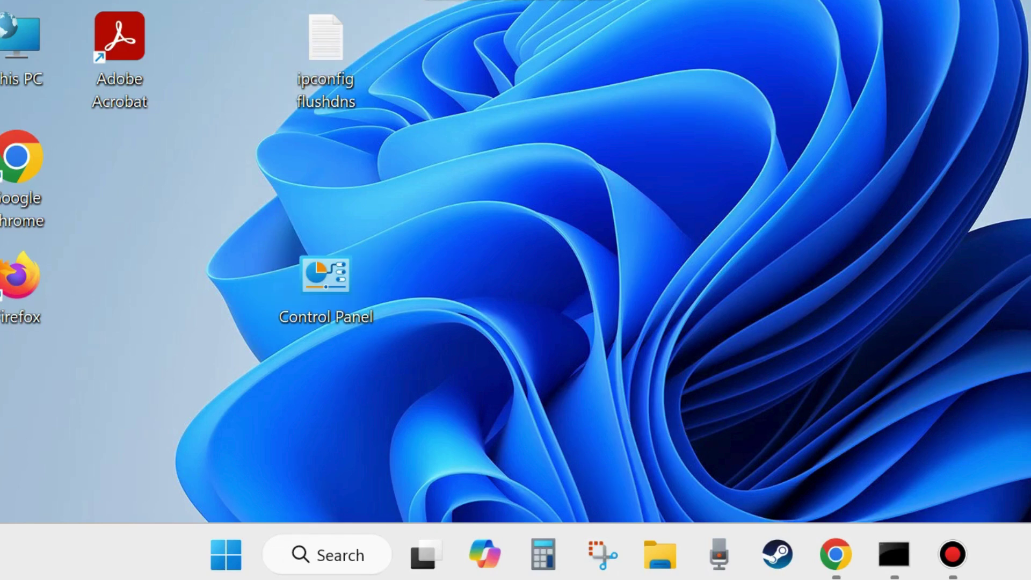
Step: Delete the 'ipconfig flushdns' file from the desktop
key("Delete")
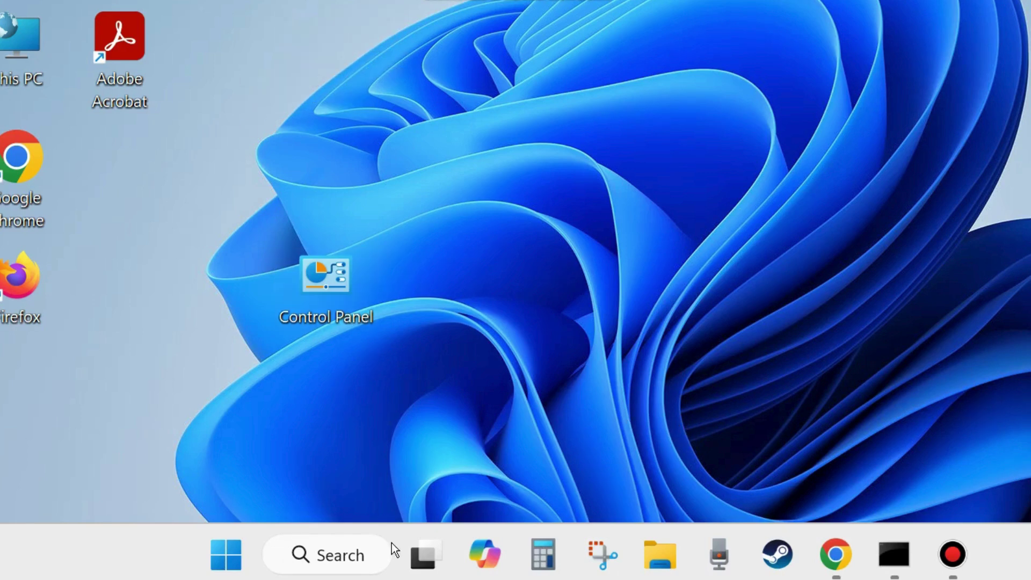
Step: Open Settings from the Start right-click menu and go to Privacy & security > Windows Security
right_click(221, 558)
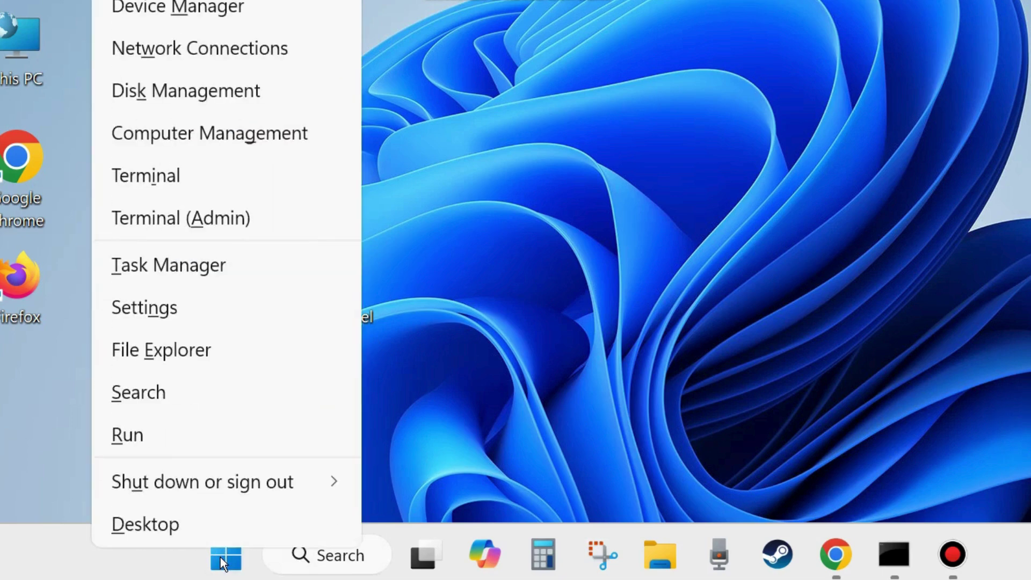
left_click(140, 309)
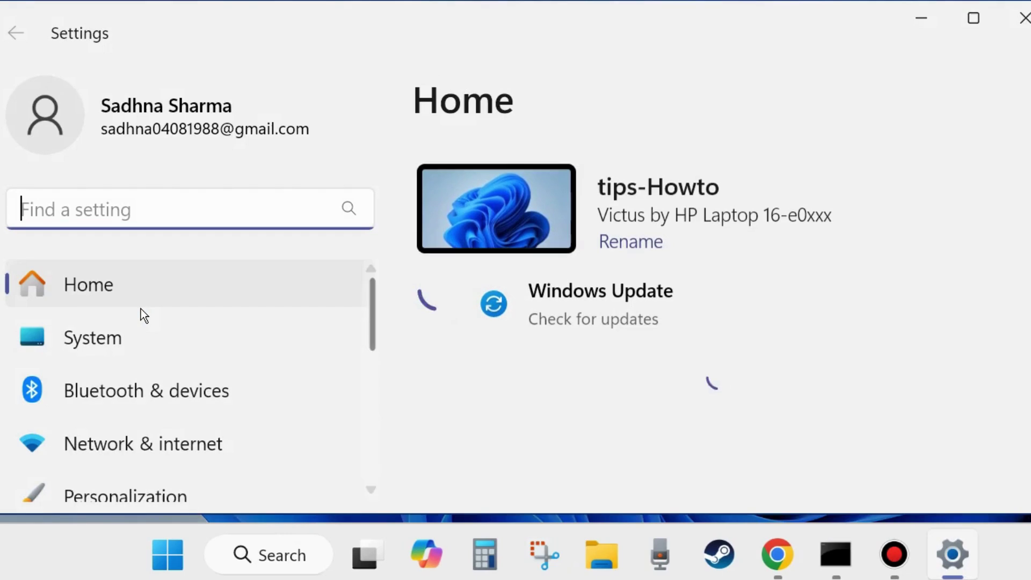
scroll(140, 310, "down", 7)
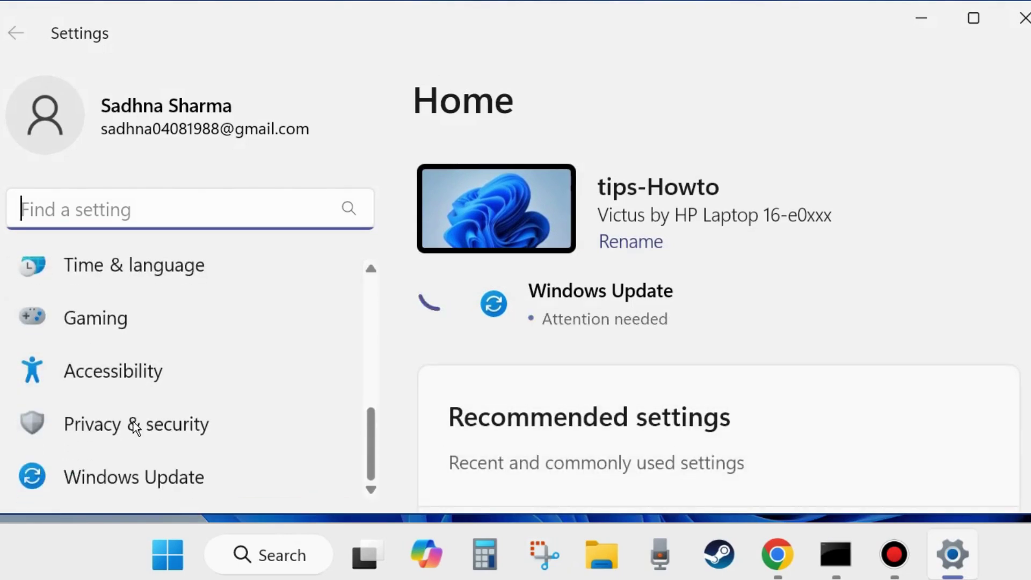
left_click(214, 427)
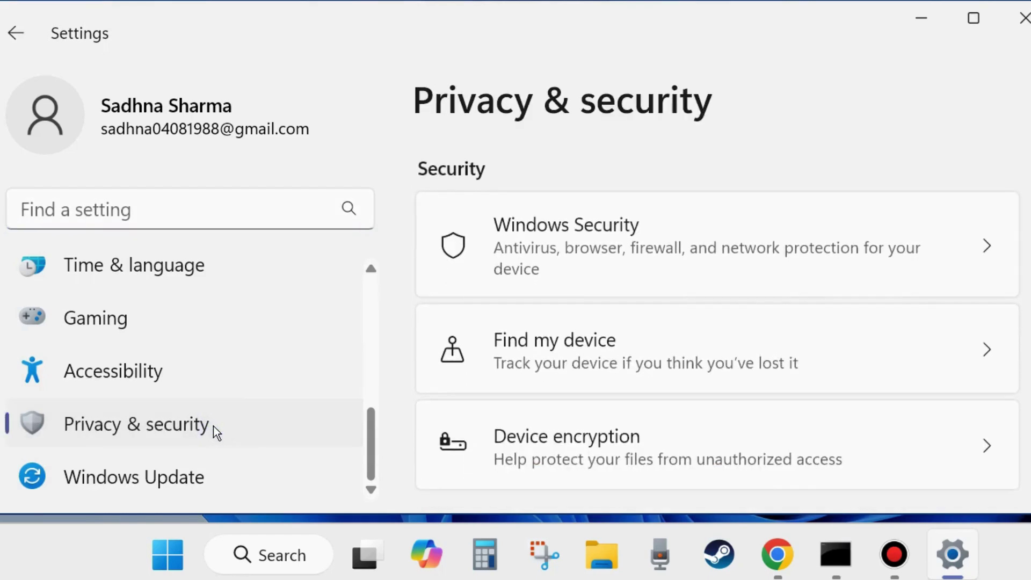
left_click(617, 247)
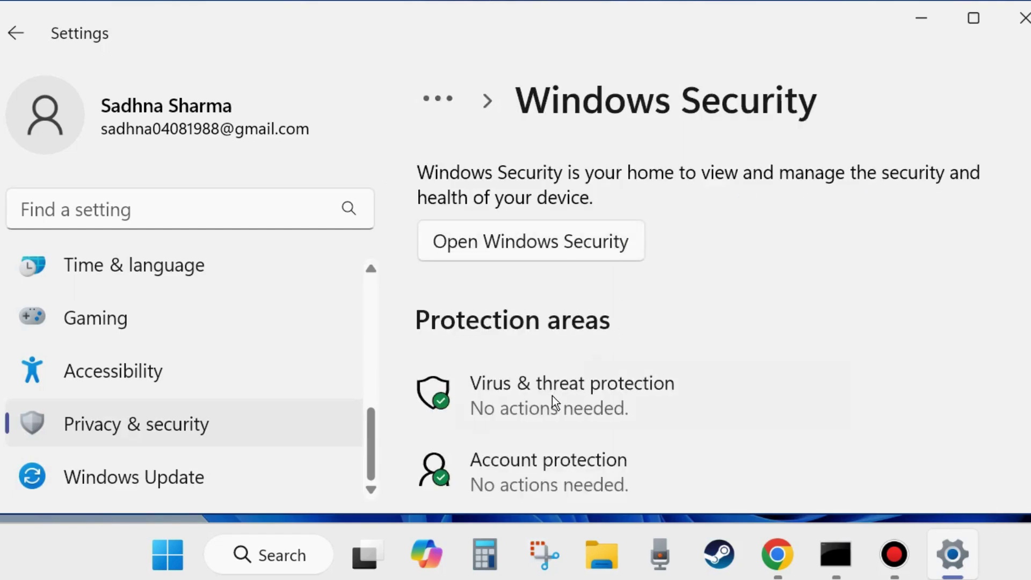
scroll(552, 395, "down", 1)
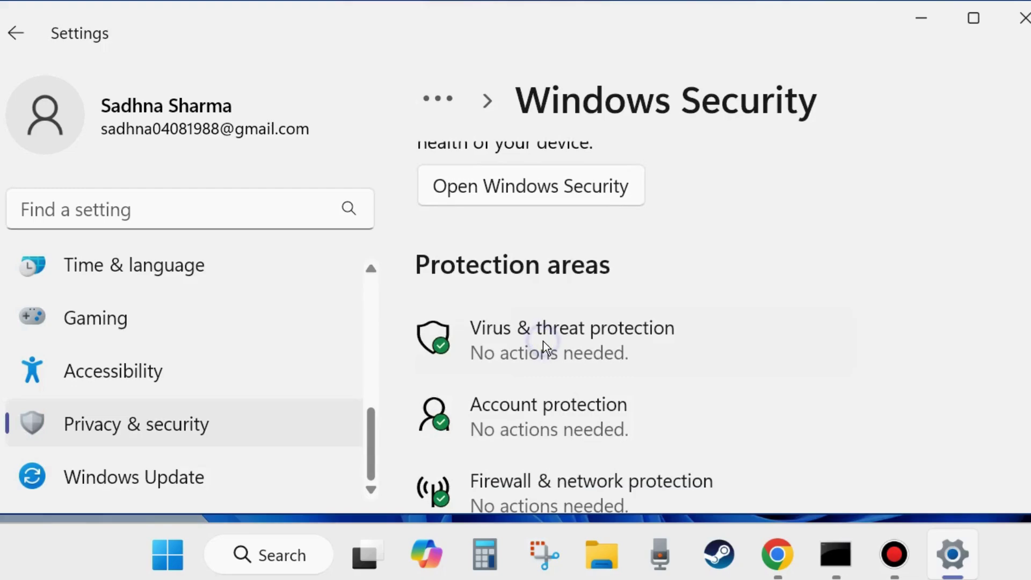
Step: Launch the Windows Security app and switch to its Device security section
left_click(543, 340)
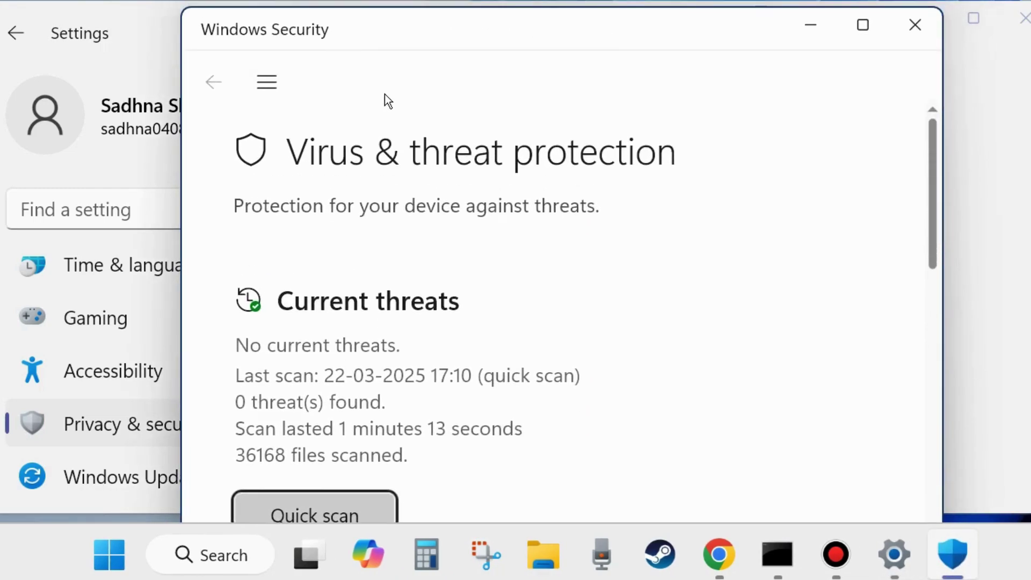
left_click(269, 83)
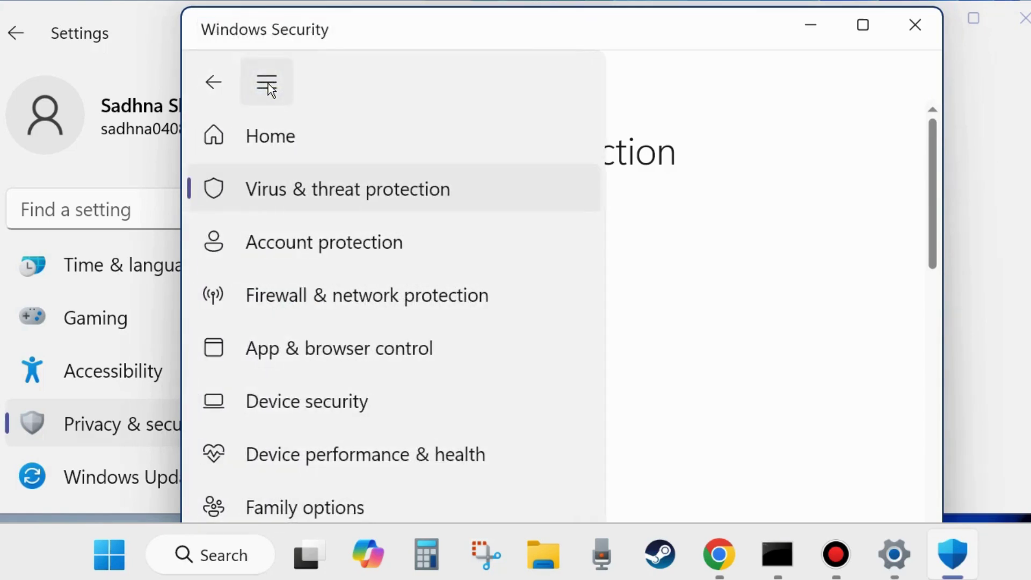
left_click(307, 408)
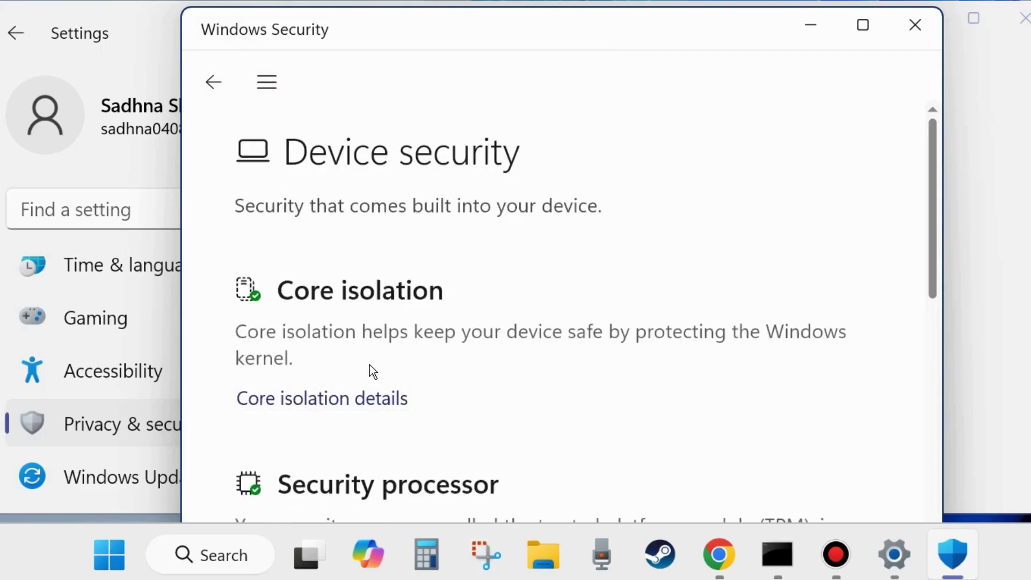
scroll(462, 301, "down", 6)
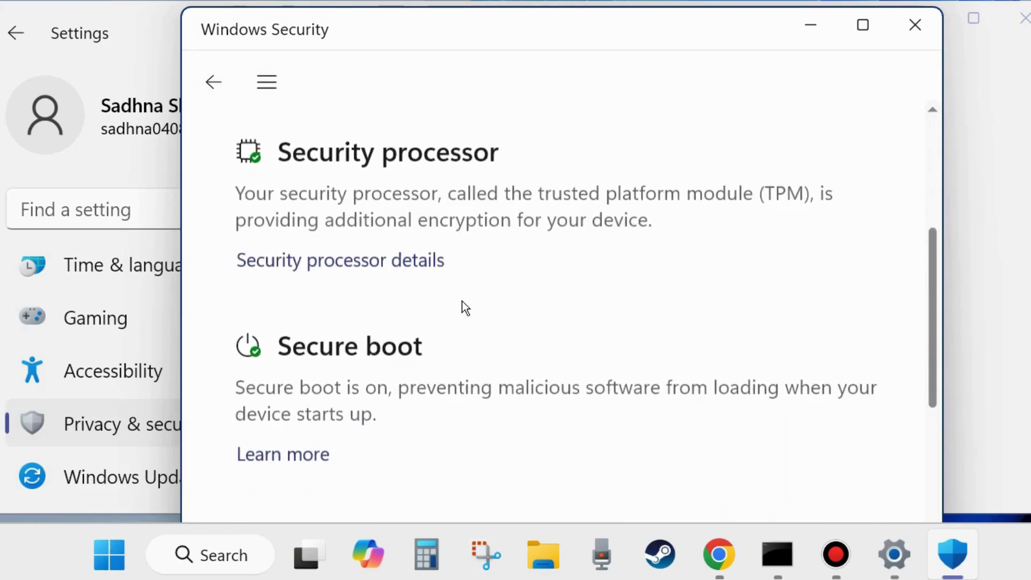
scroll(462, 301, "down", 10)
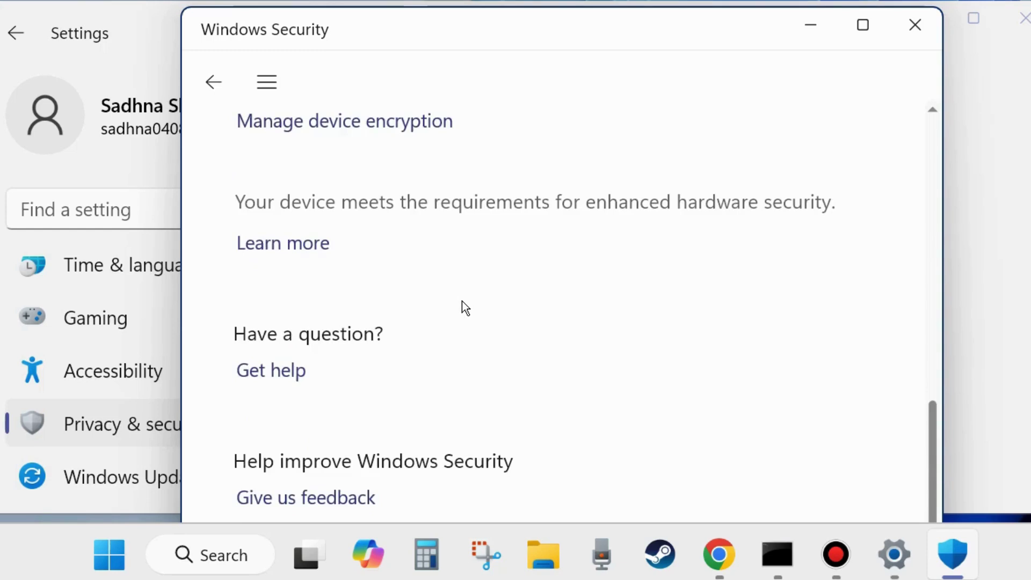
scroll(465, 309, "up", 10)
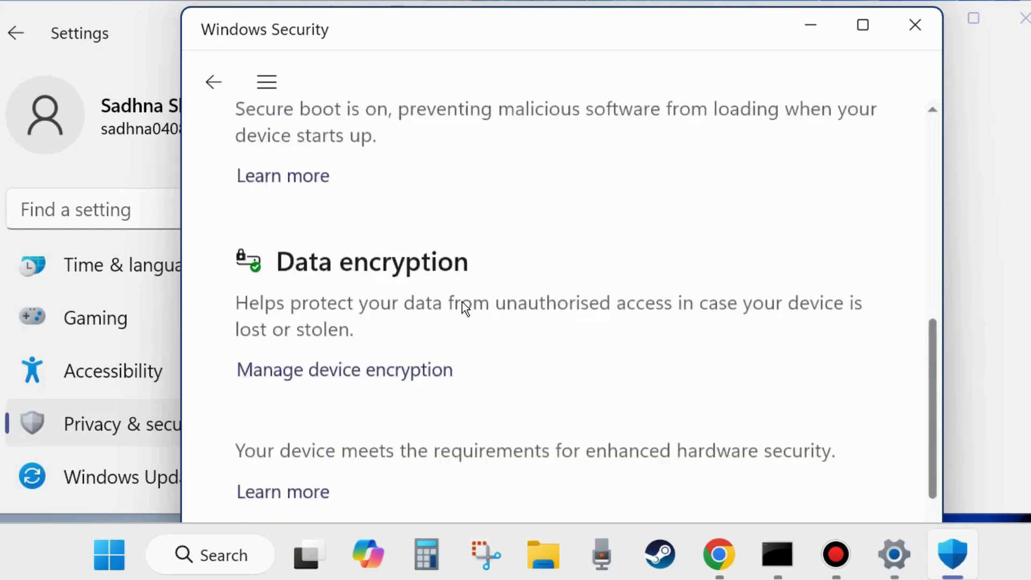
scroll(469, 308, "up", 8)
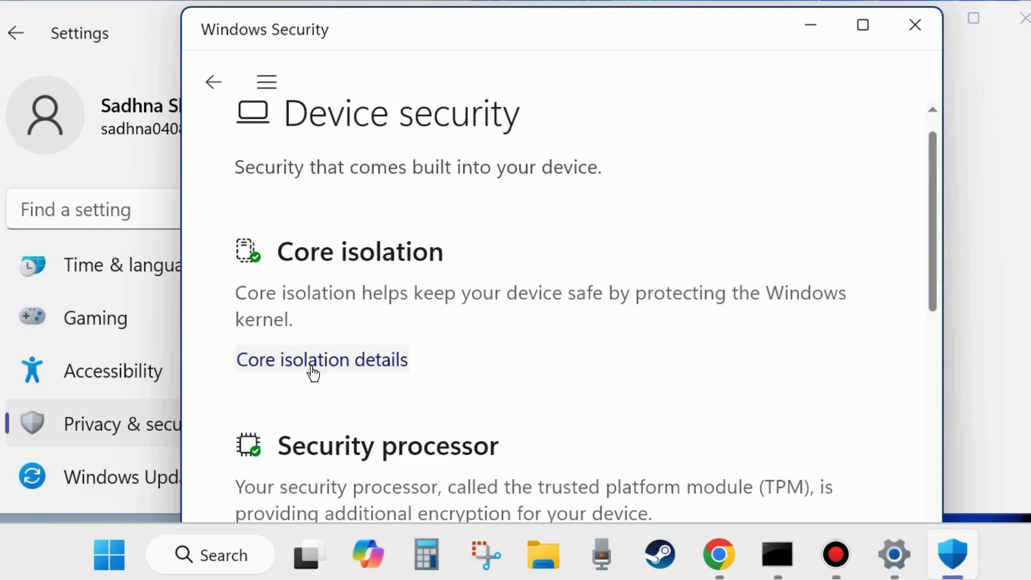
Step: In Core isolation details, toggle Memory integrity off and back on, then close Windows Security
left_click(329, 369)
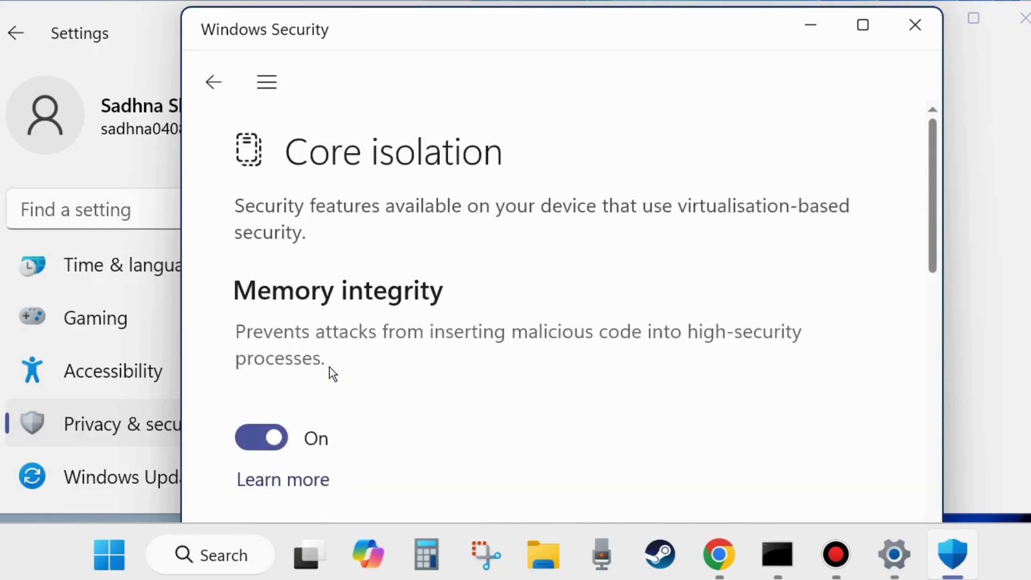
scroll(474, 286, "down", 2)
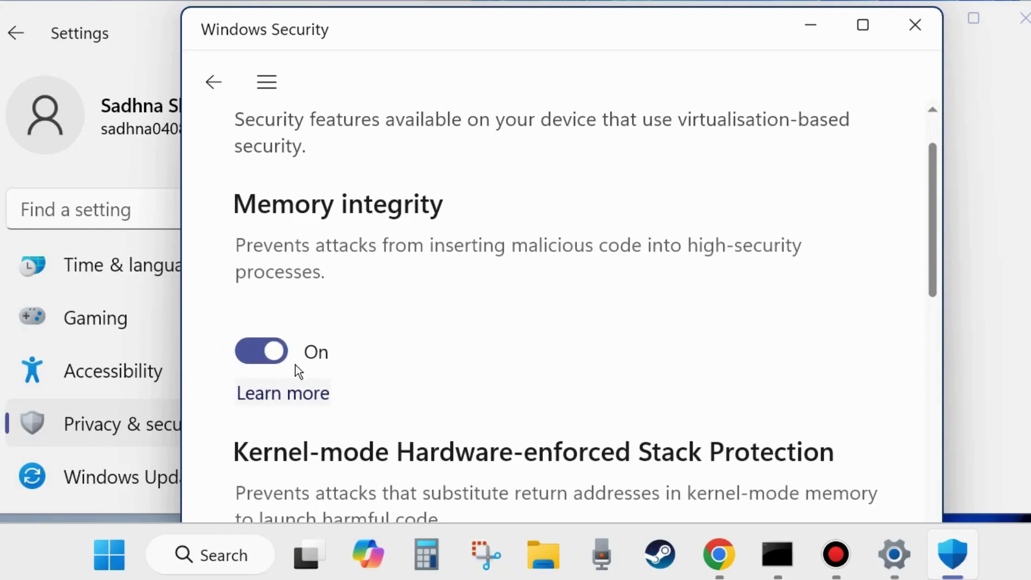
left_click(248, 356)
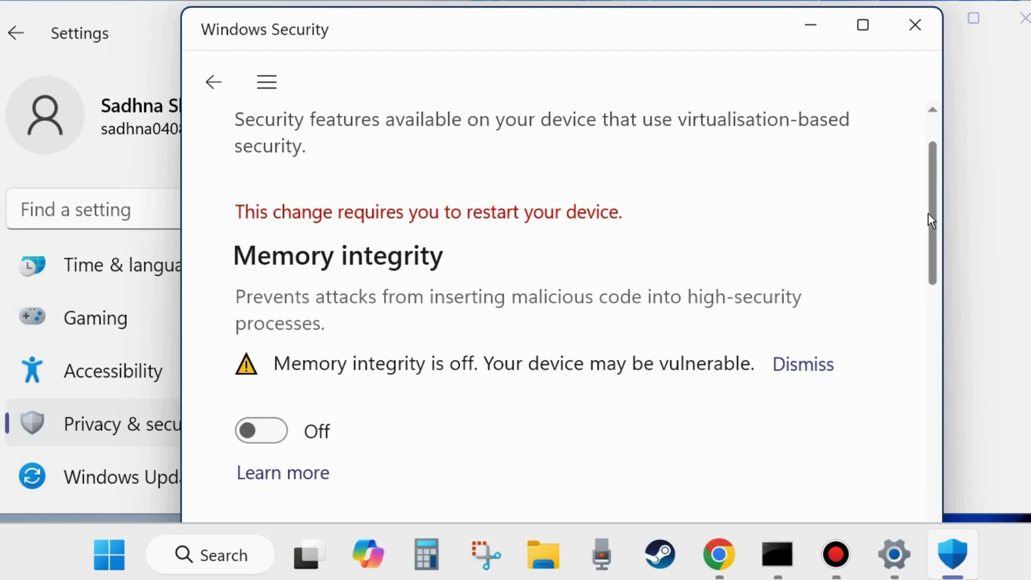
left_click(263, 431)
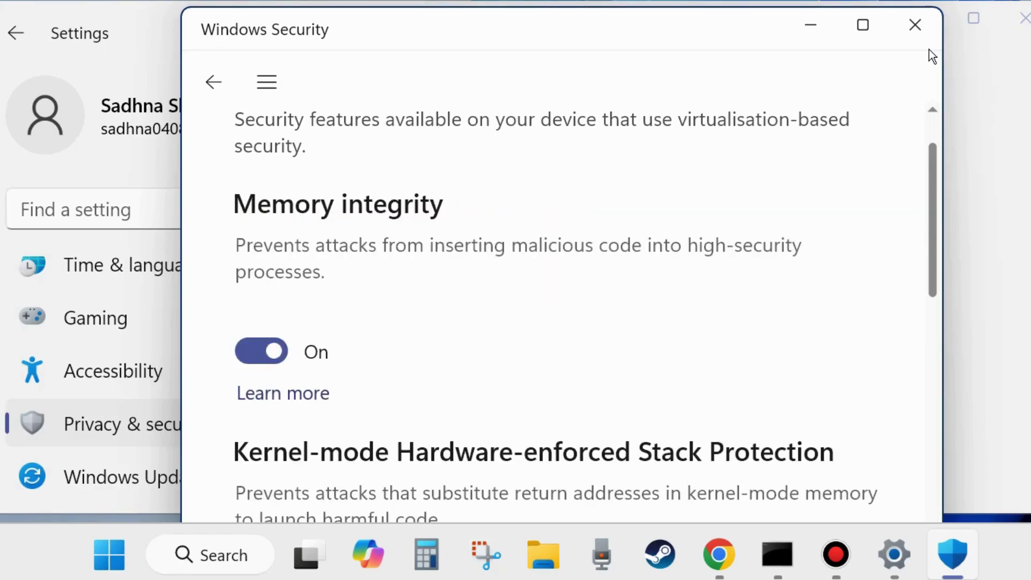
left_click(913, 27)
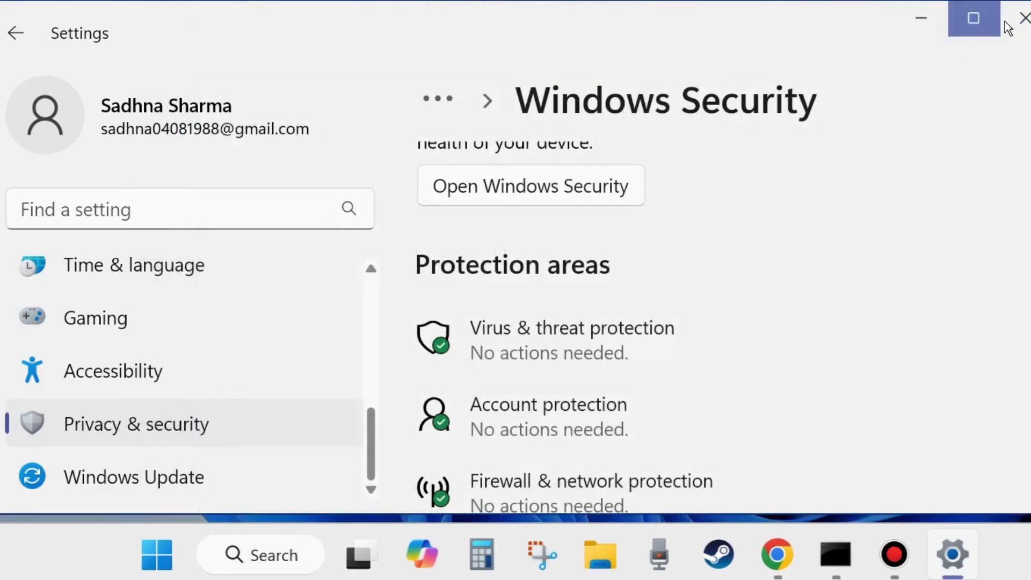
Step: Close Settings, refresh the desktop, and search Windows for 'cmd'
left_click(1023, 19)
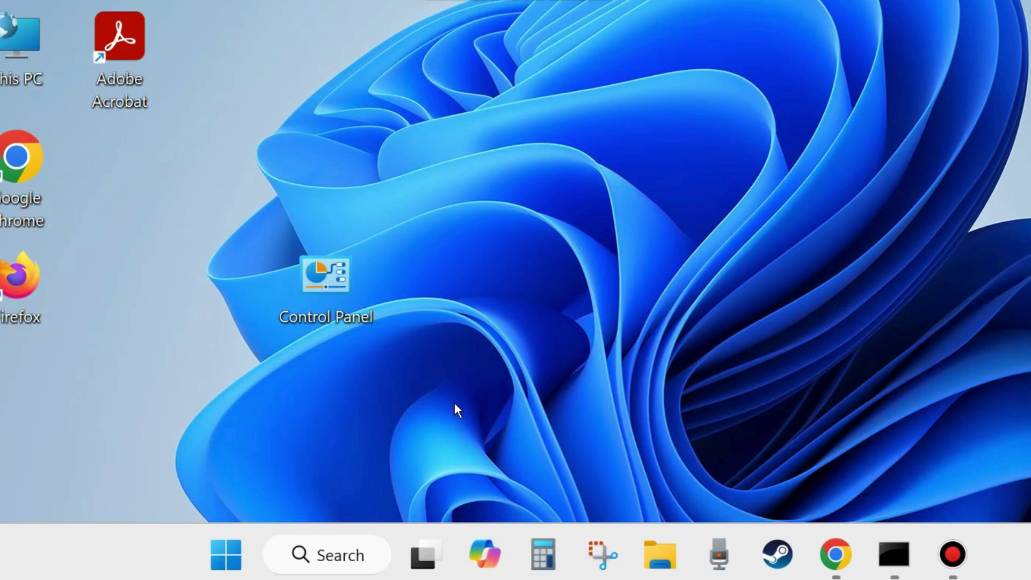
right_click(454, 404)
left_click(566, 37)
left_click(320, 552)
type("c")
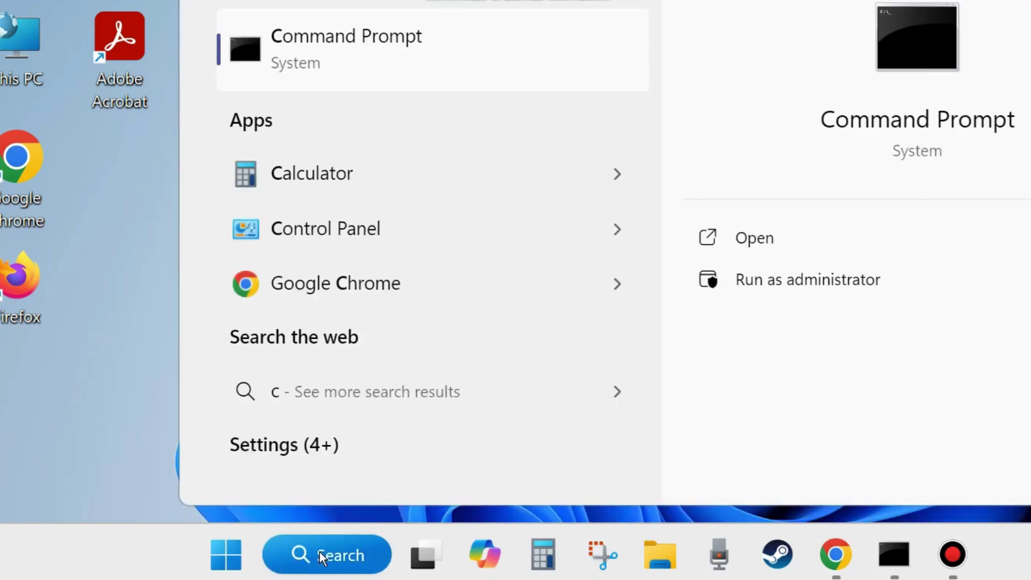
type("md")
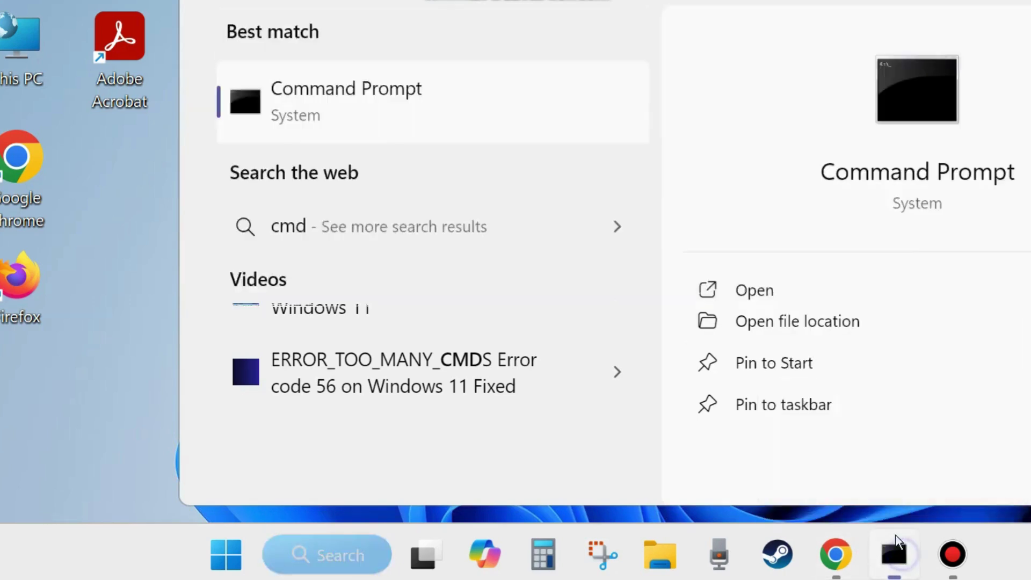
Step: Bring up the admin Command Prompt and select the scanhealth, checkhealth and restorehealth DISM lines in Notepad
left_click(892, 551)
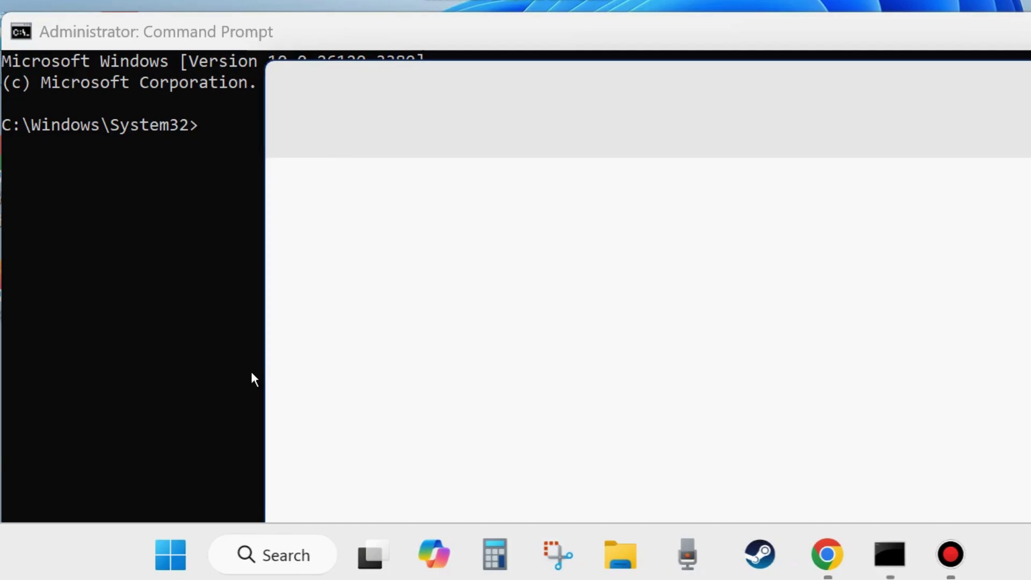
left_click_drag(881, 98, 650, 185)
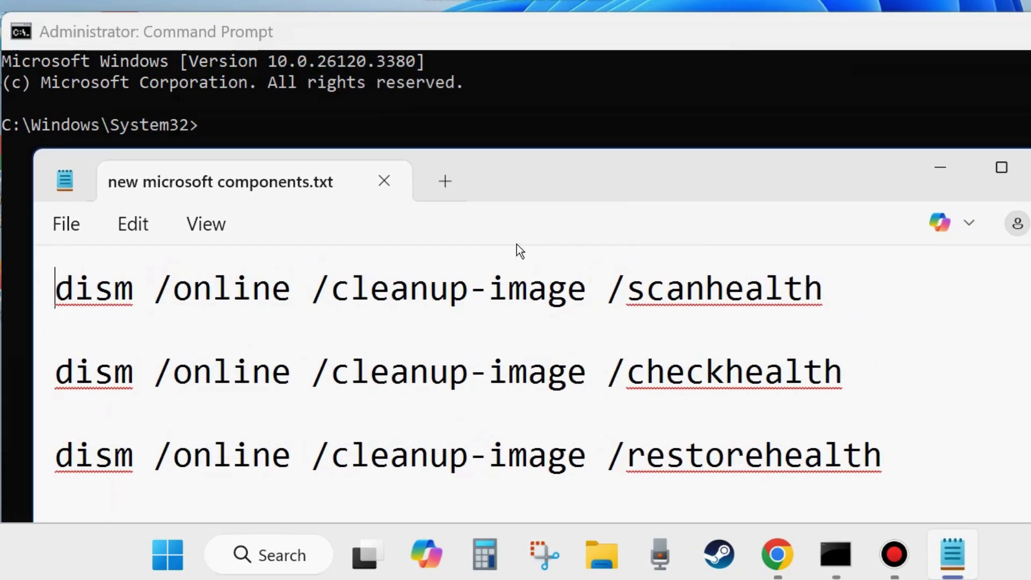
left_click(38, 309)
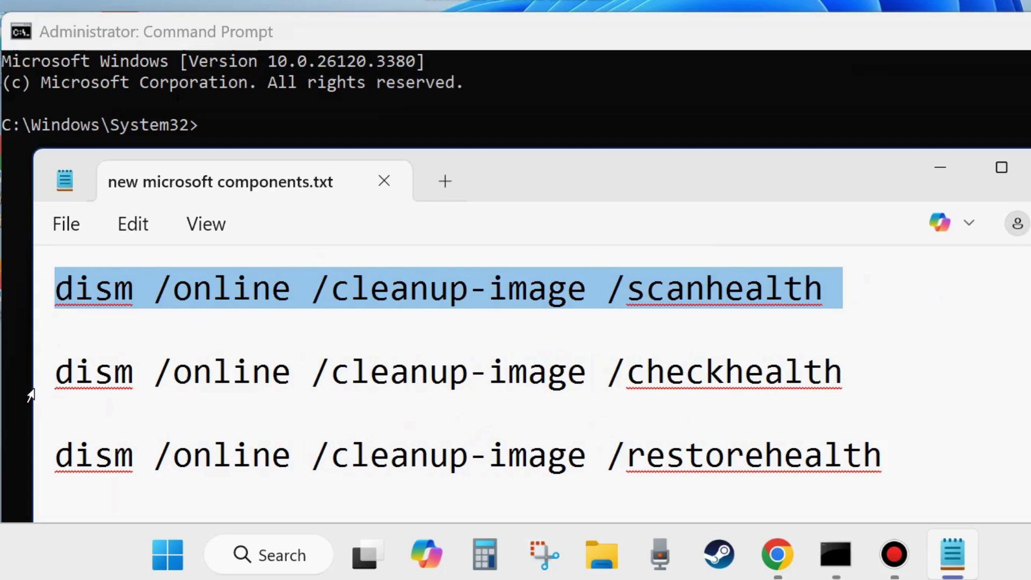
left_click(43, 396)
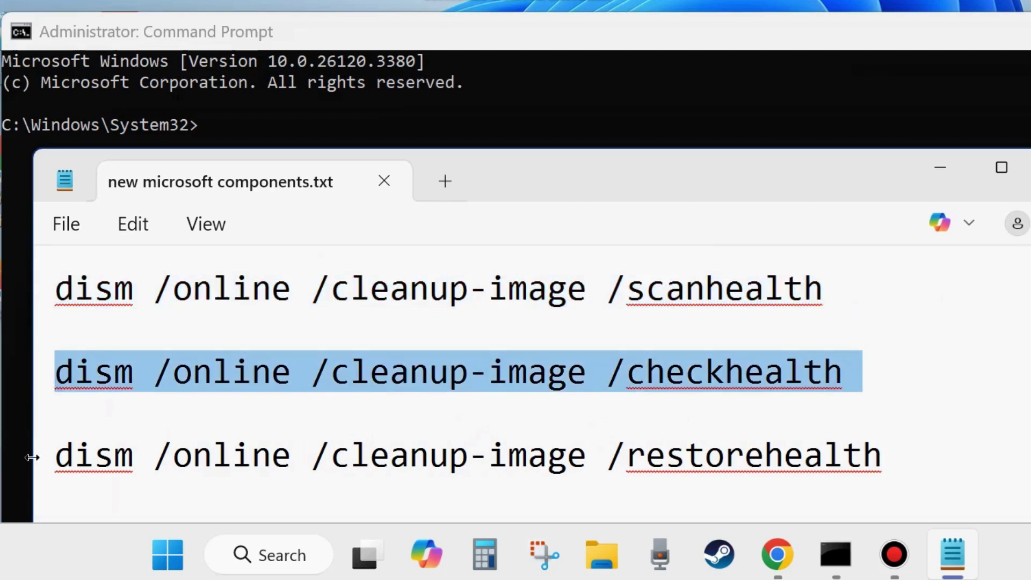
left_click(36, 477)
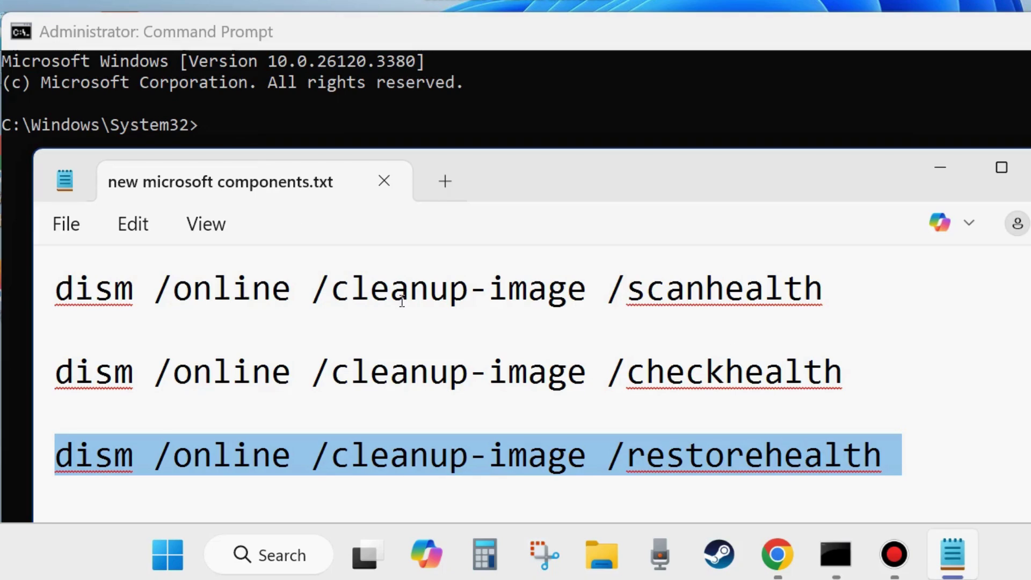
Step: Minimize the notes, enter 'sfc /scannow' at the admin prompt, then reveal the desktop
left_click(938, 161)
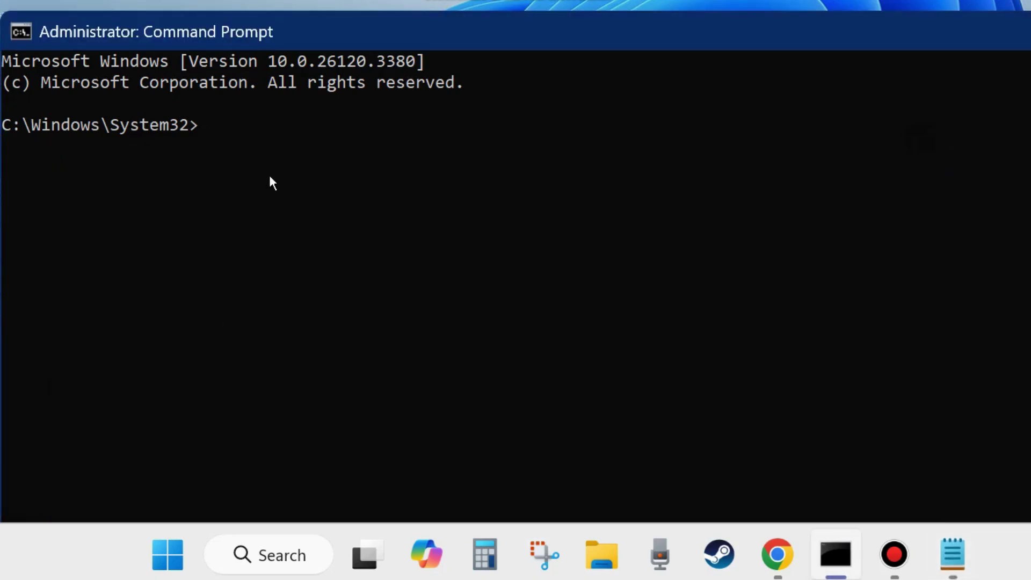
type("sfc /scannow")
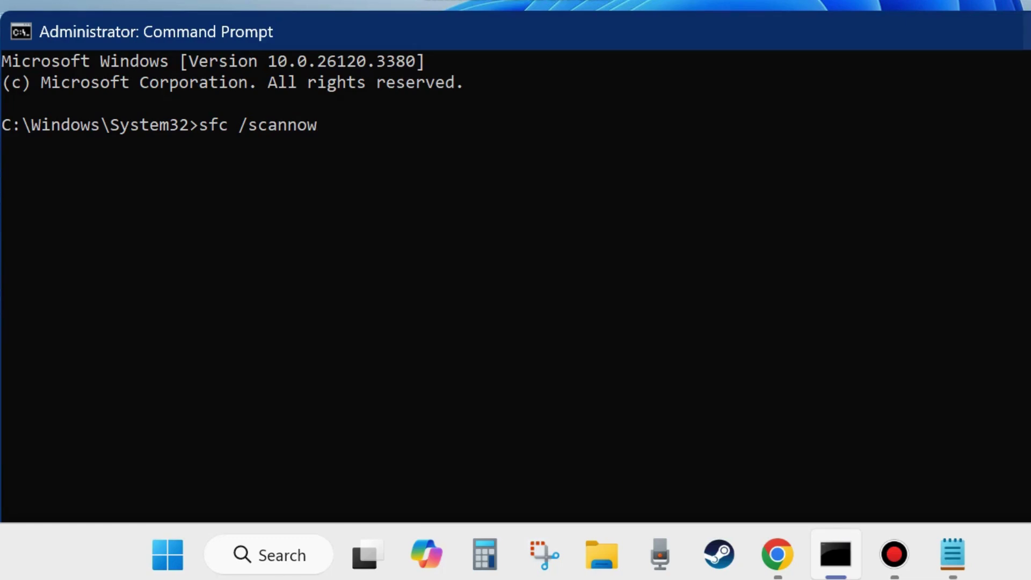
key("super+d")
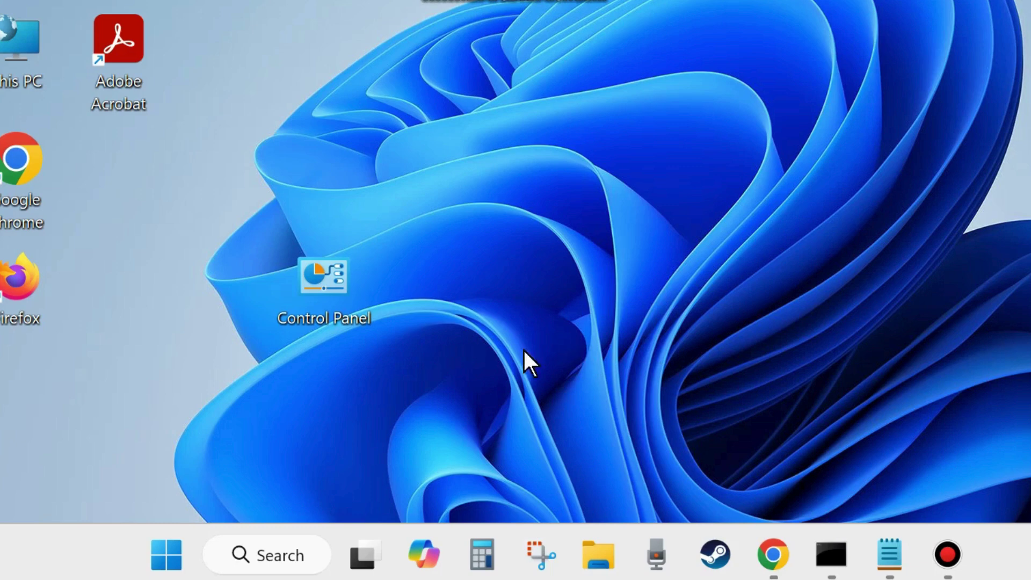
double_click(329, 286)
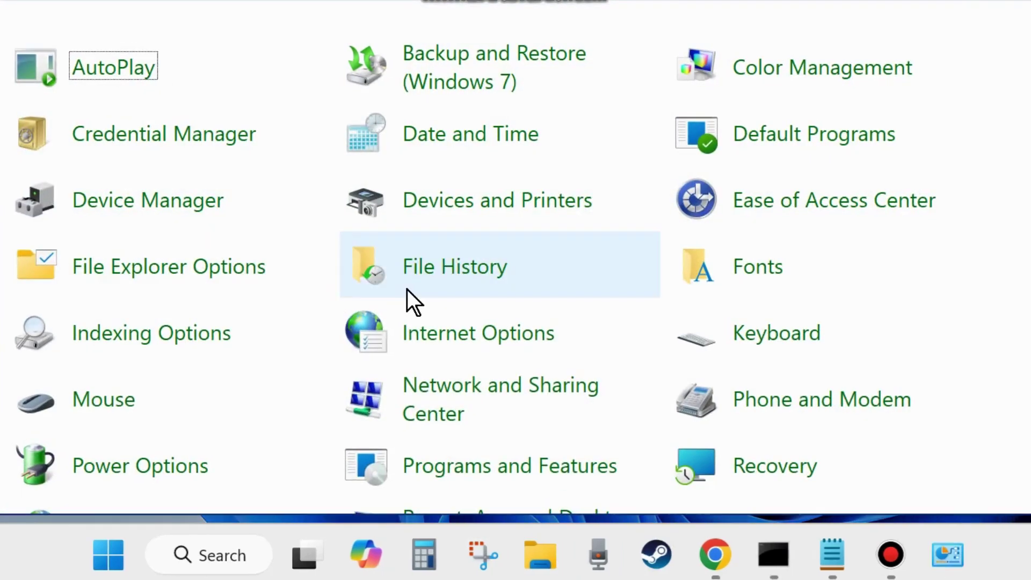
left_click(475, 474)
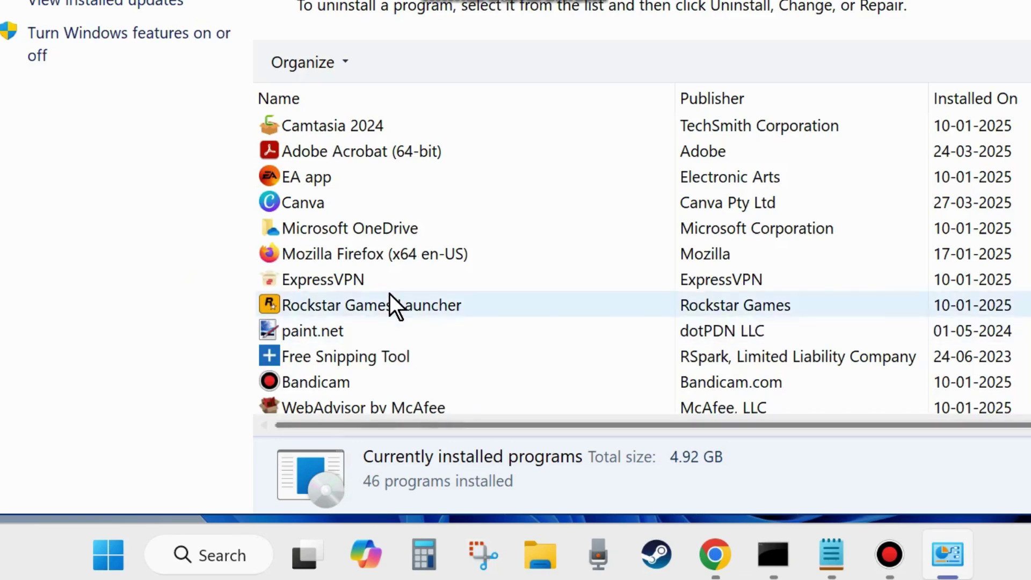
scroll(385, 293, "down", 5)
scroll(383, 348, "down", 7)
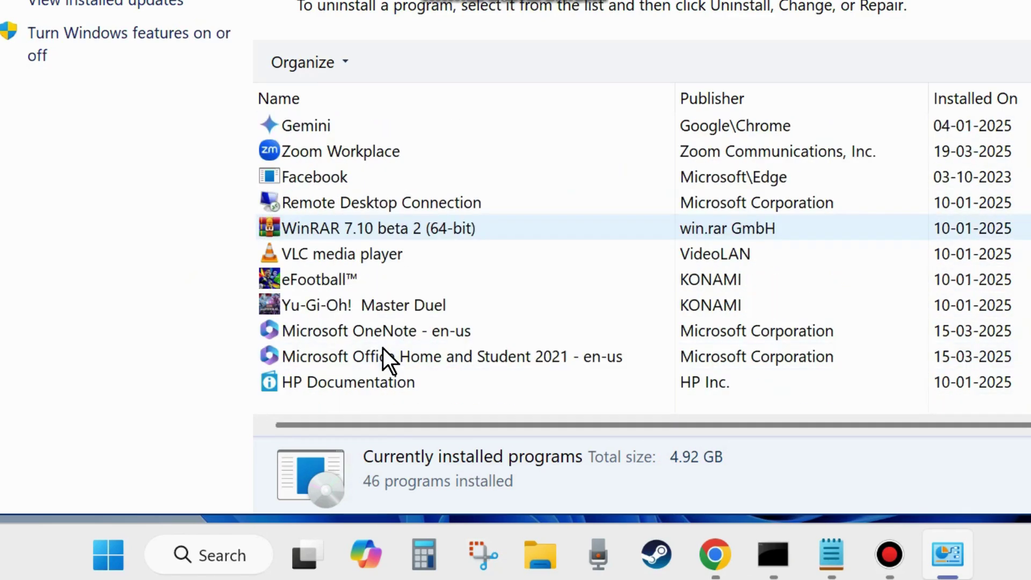
left_click(333, 279)
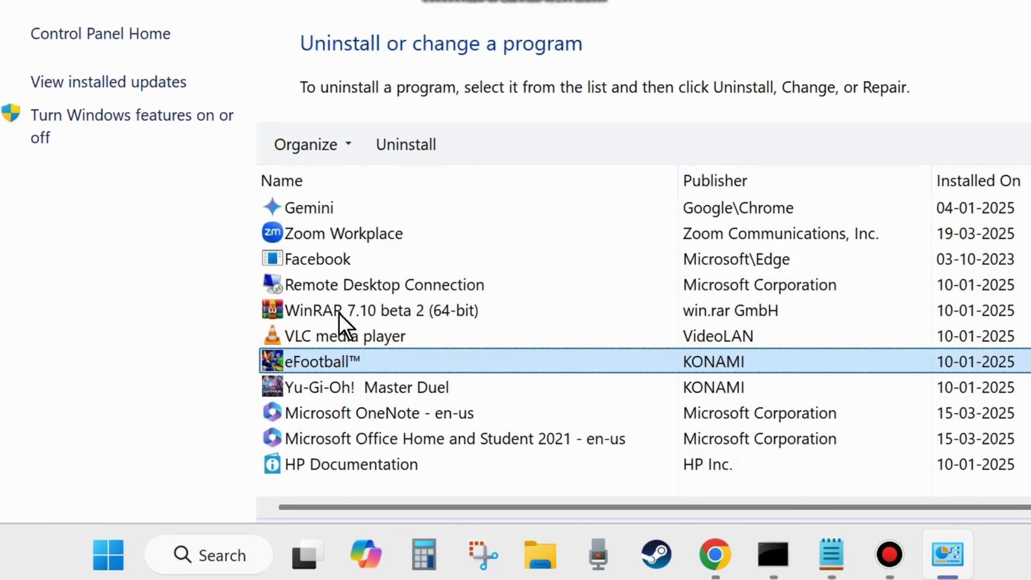
scroll(336, 376, "up", 5)
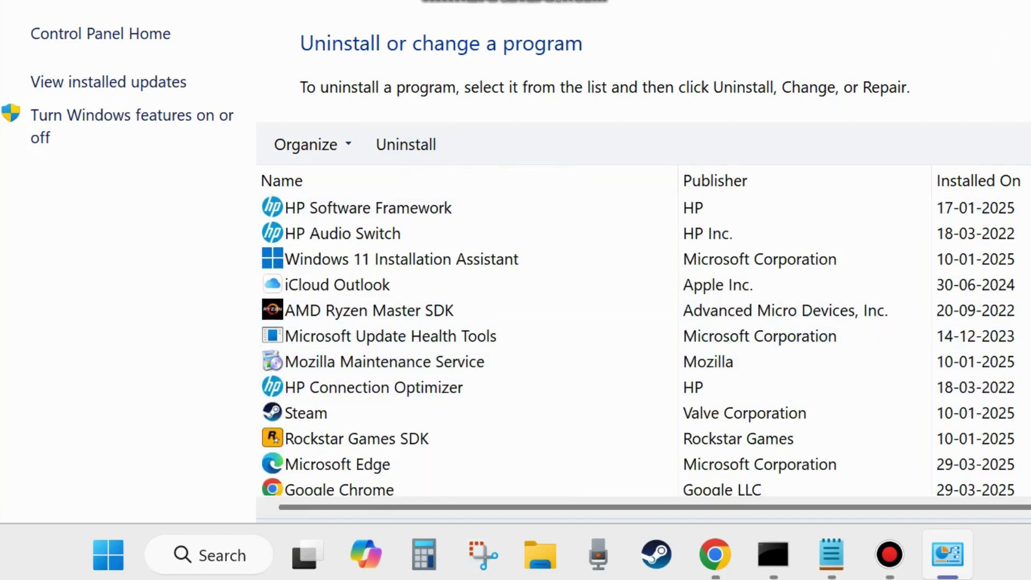
key("alt+F4")
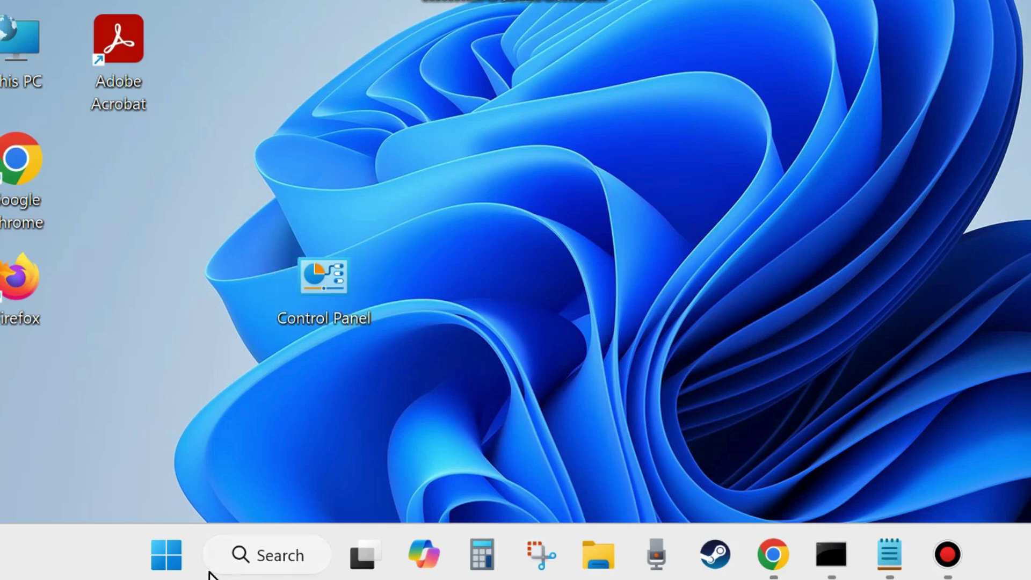
Step: Open Settings on the Windows Update page and scroll through the listed available updates
right_click(170, 561)
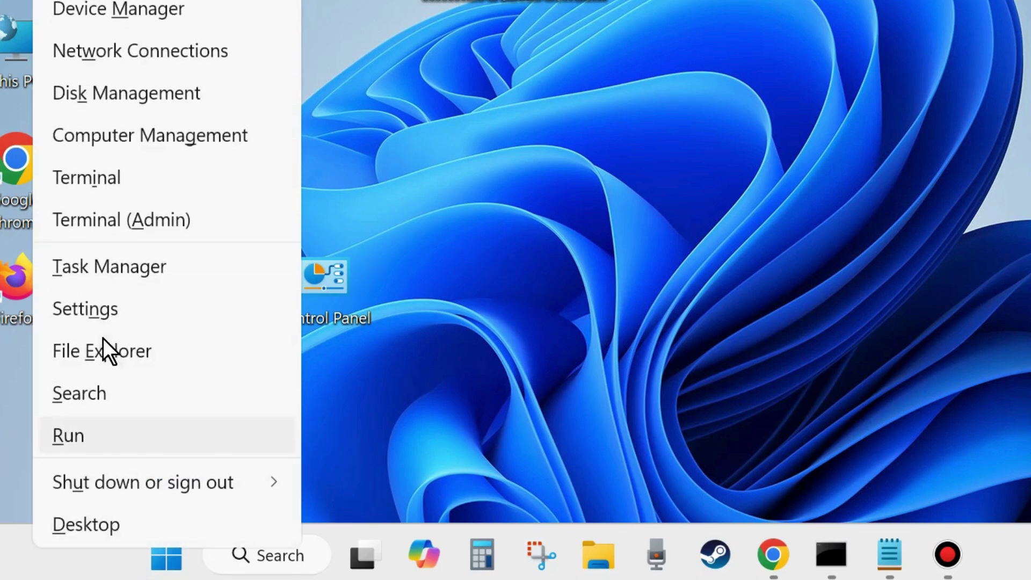
left_click(101, 309)
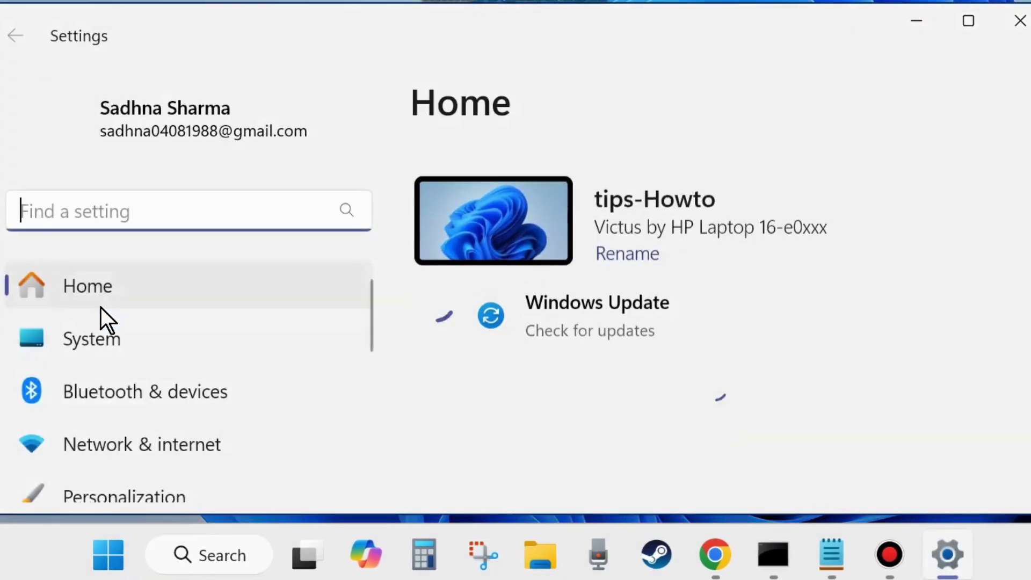
scroll(121, 421, "down", 5)
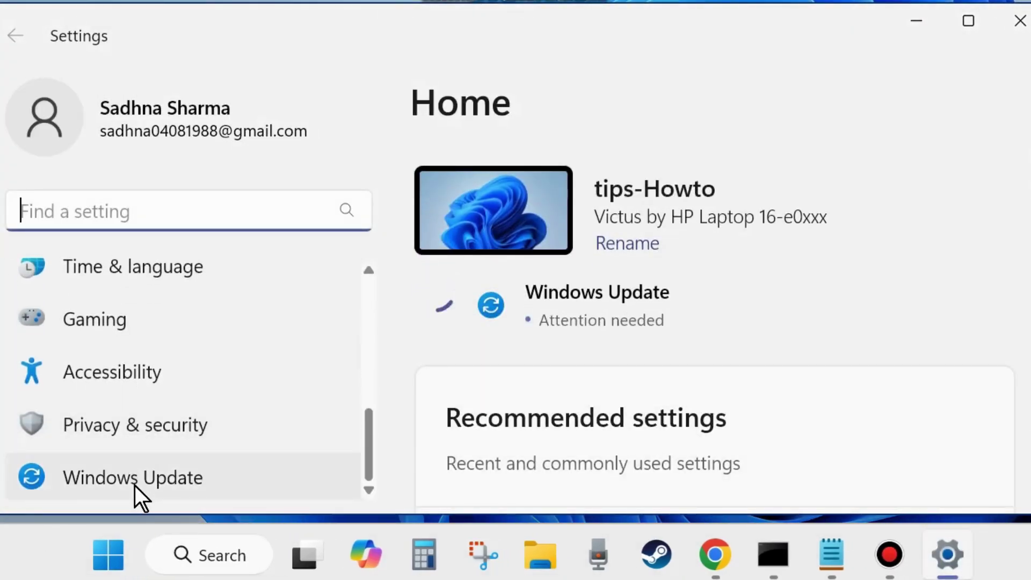
left_click(120, 484)
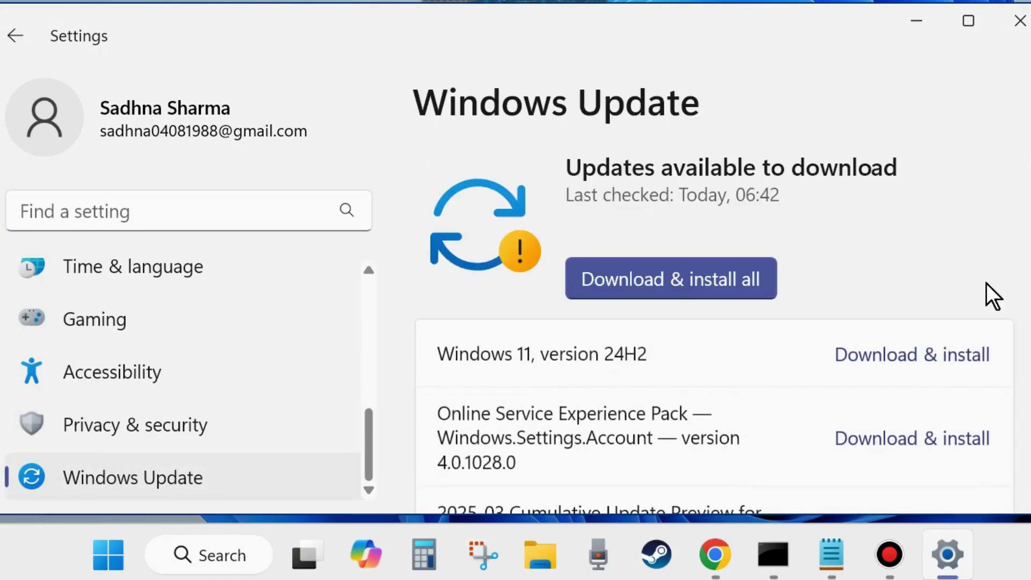
scroll(786, 332, "down", 1)
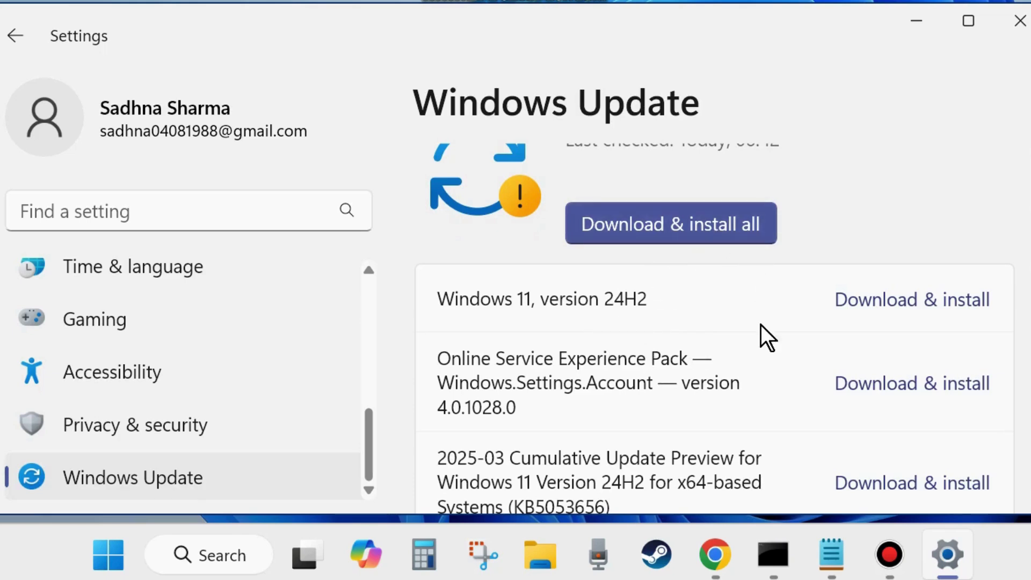
scroll(760, 326, "down", 1)
scroll(645, 384, "down", 2)
scroll(750, 398, "down", 5)
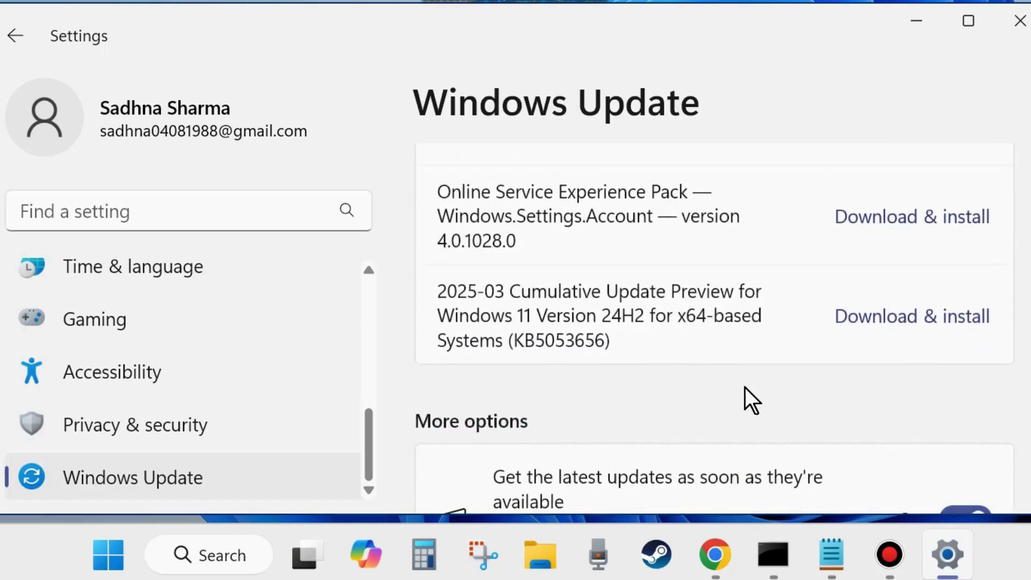
scroll(748, 387, "down", 3)
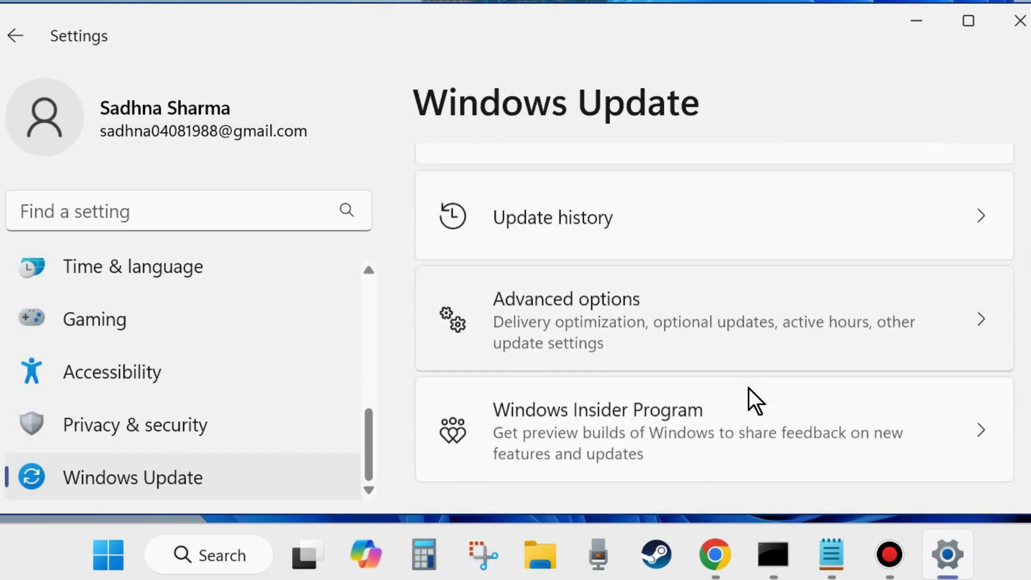
Step: Check Advanced options > Optional updates for any optional updates
left_click(623, 287)
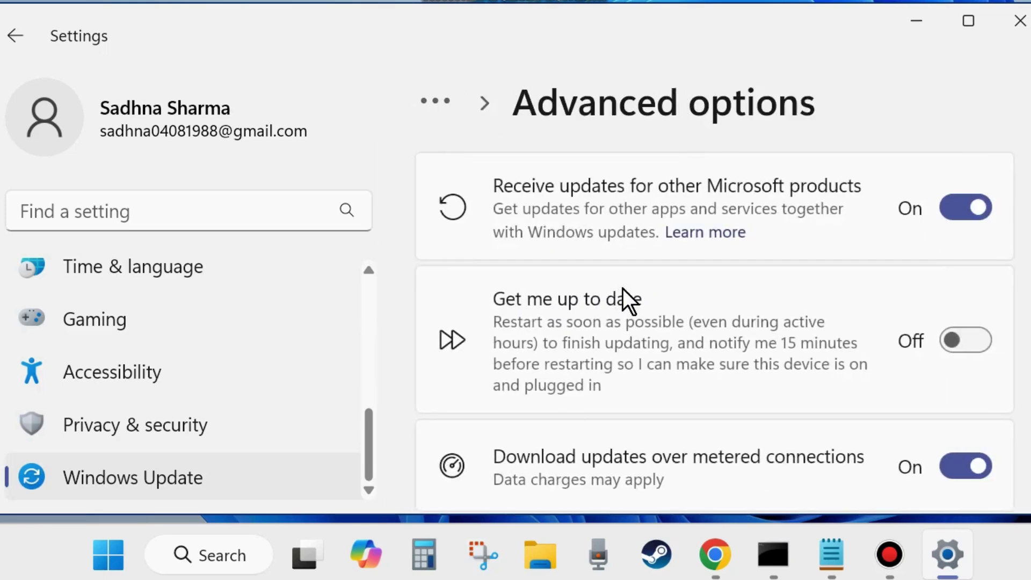
scroll(623, 288, "down", 7)
scroll(636, 304, "down", 3)
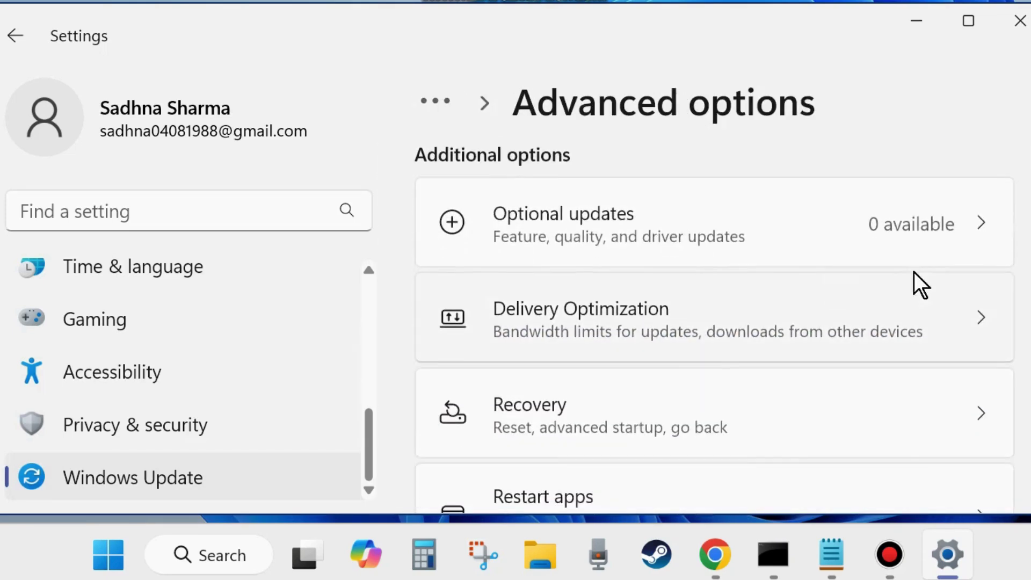
left_click(972, 229)
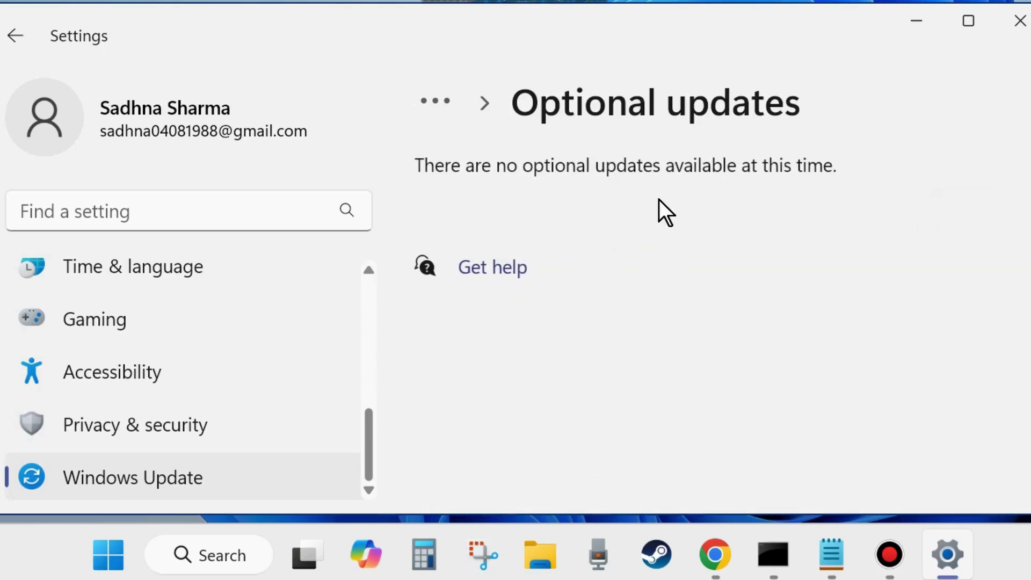
Step: Return to the main Windows Update page and start Download & install all
left_click(11, 37)
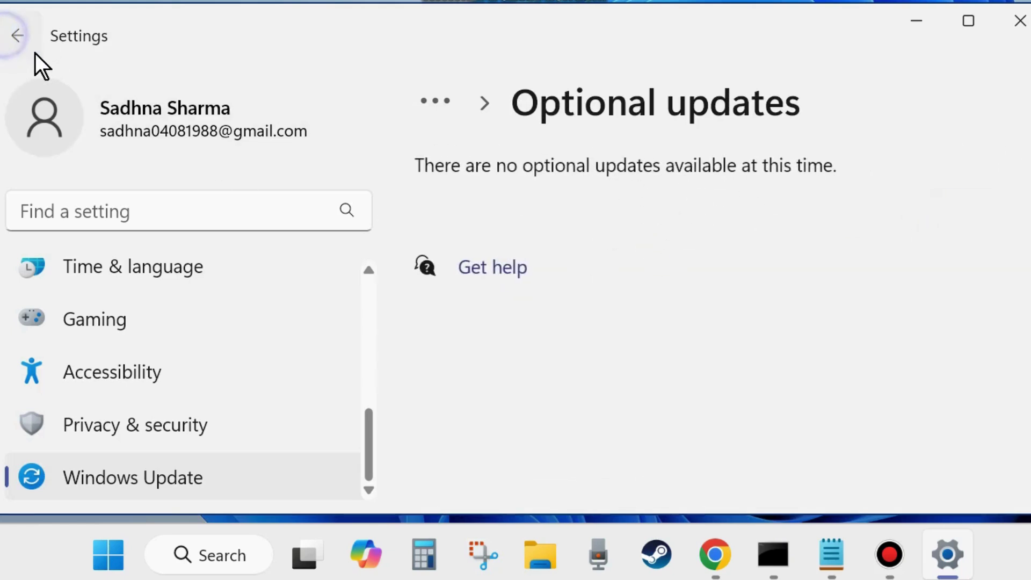
left_click(19, 39)
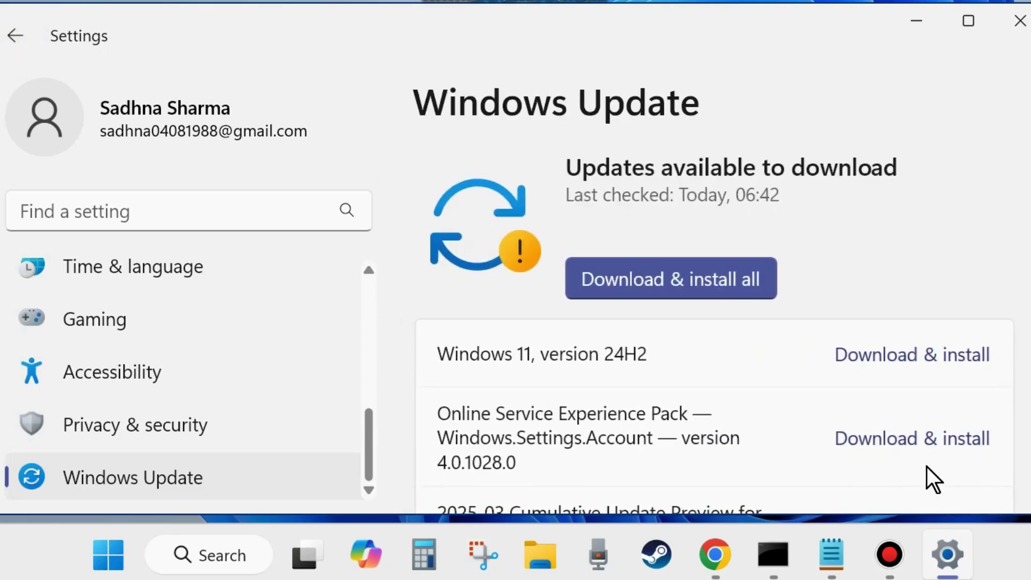
left_click(640, 273)
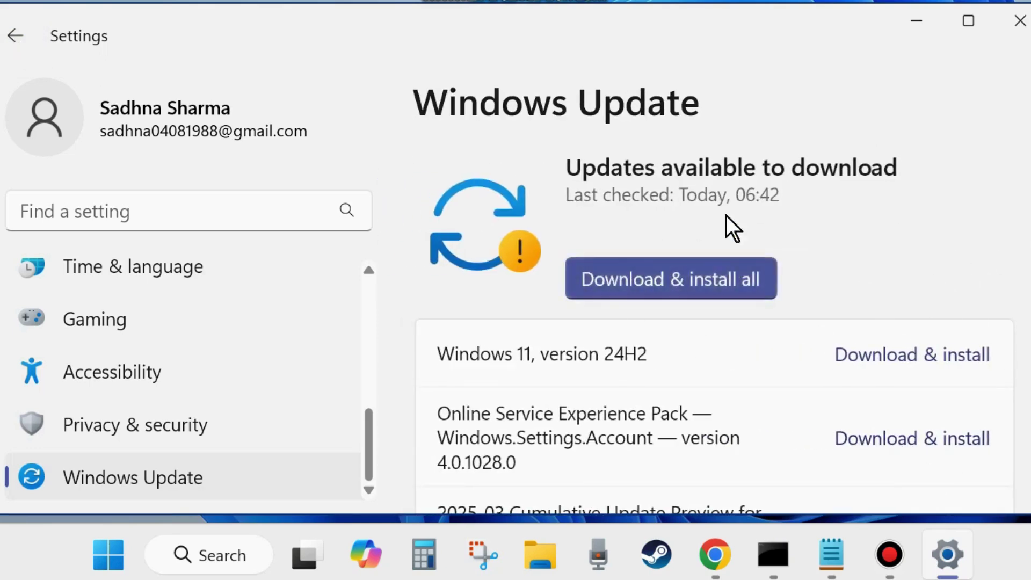